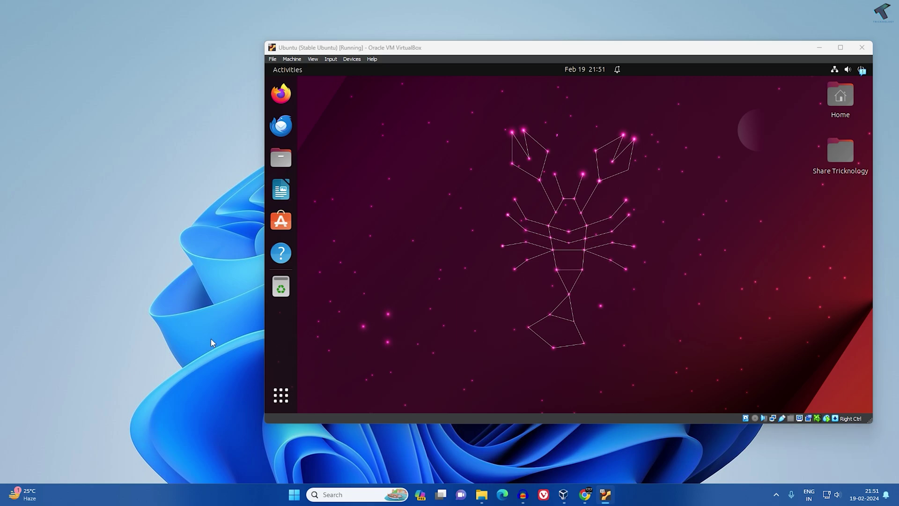
- Reposition the Ubuntu VM window and show its app grid via Show Apps
drag(436, 48, 441, 31)
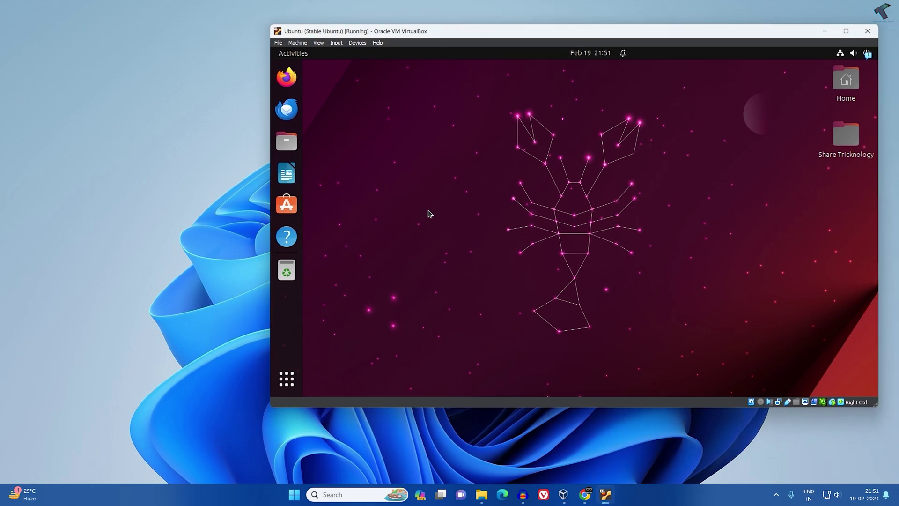
click(205, 294)
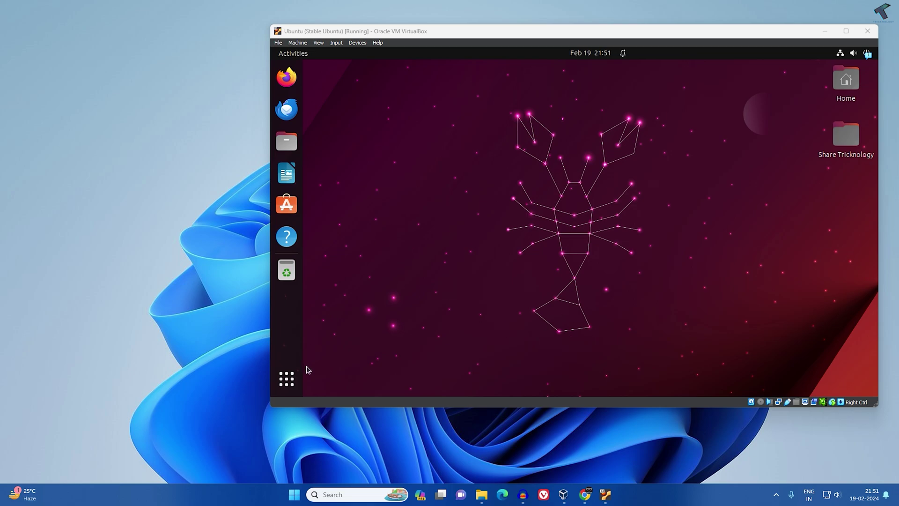
- Run 'ip add' in Ubuntu Terminal and mark the enp0s3 address 192.168.0.137
click(286, 380)
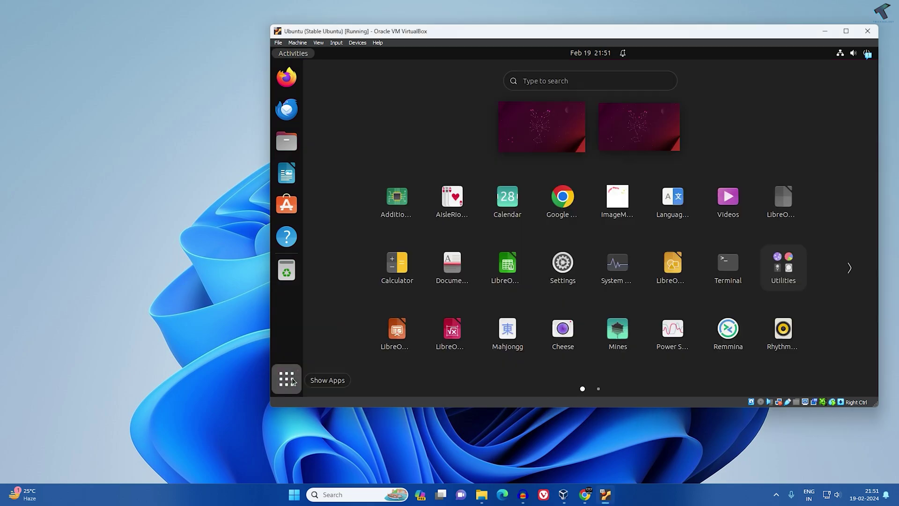
text(te)
click(384, 128)
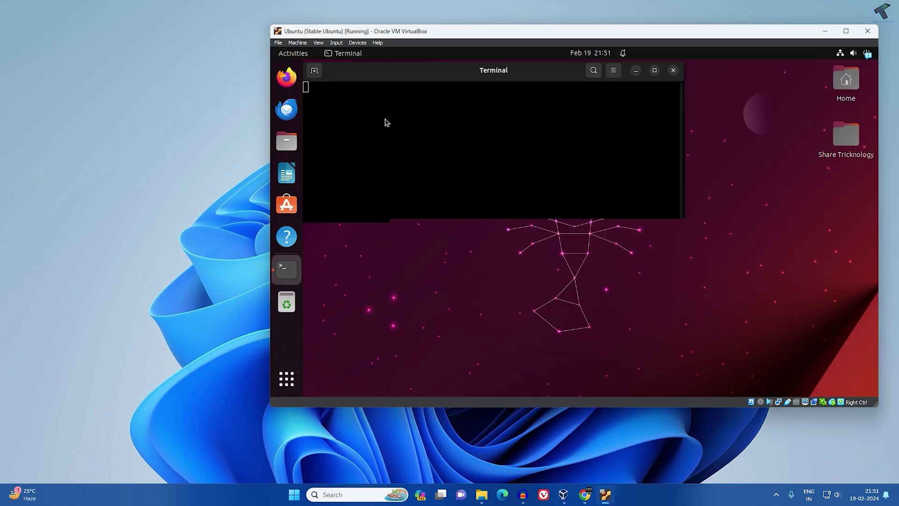
text(ip a)
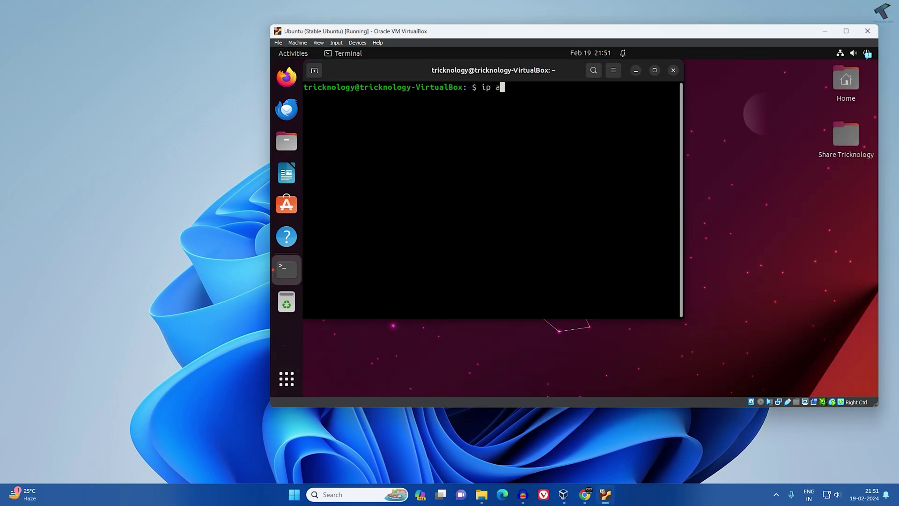
text(dd)
key(Return)
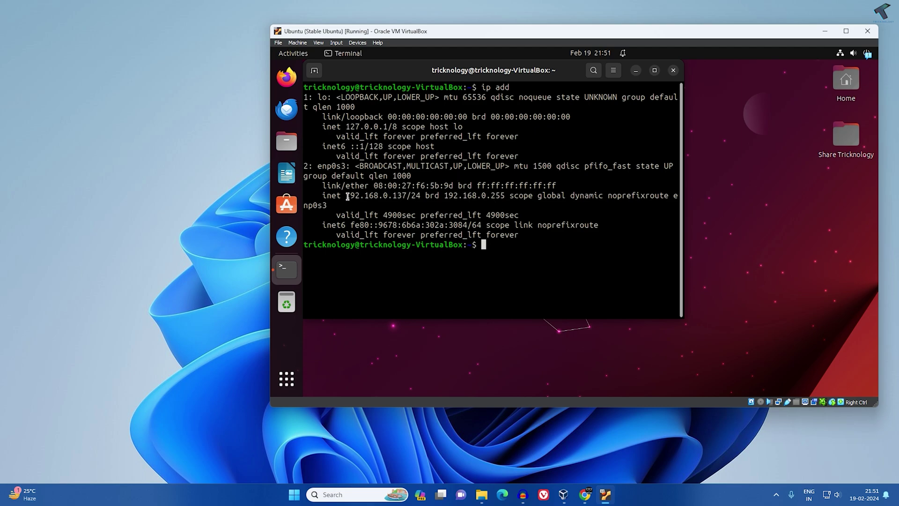
drag(346, 196, 407, 196)
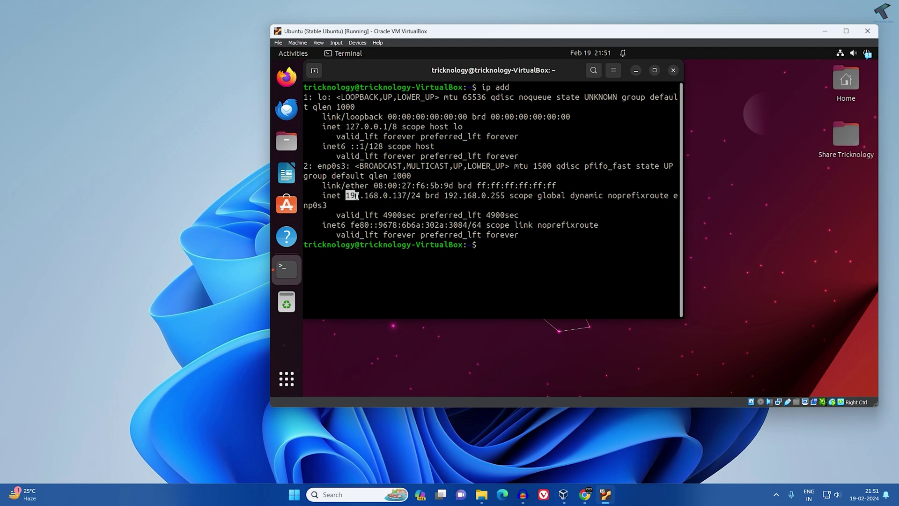
click(400, 204)
- Run ipconfig in Command Prompt and mark the Ethernet 2 IPv4 address 192.168.0.127
click(295, 495)
text(cmd)
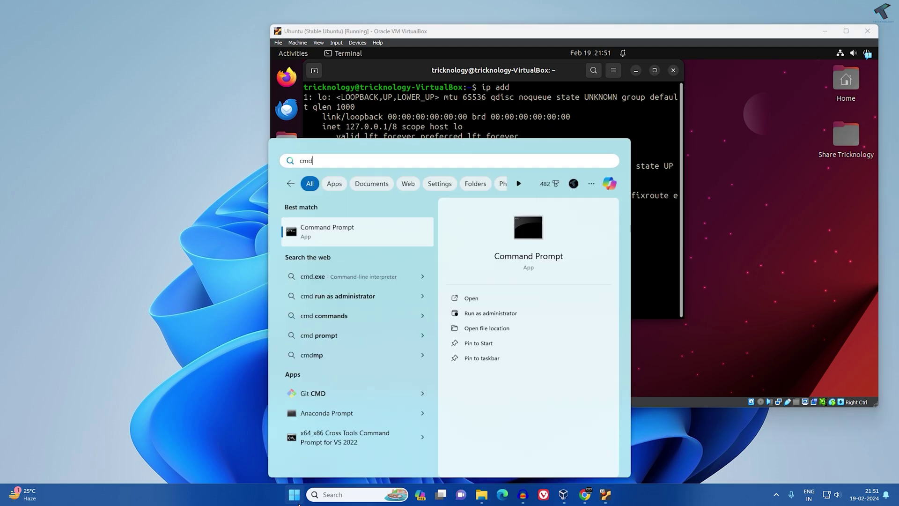
click(355, 238)
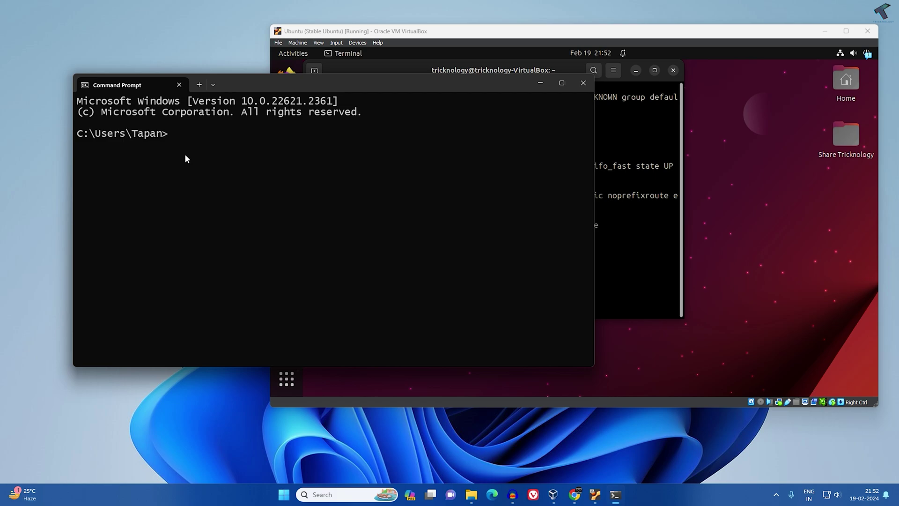
text(ipconfig)
key(Return)
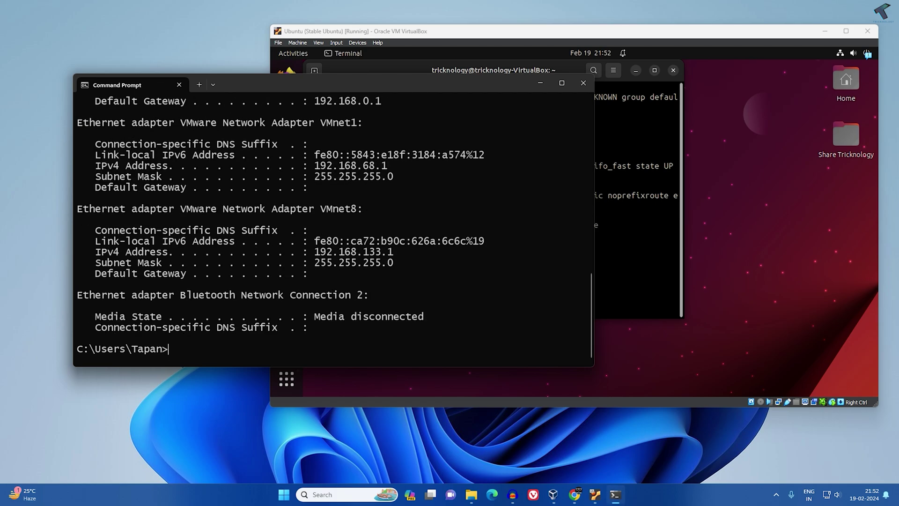
scroll(391, 241, up, 1)
scroll(389, 241, up, 1)
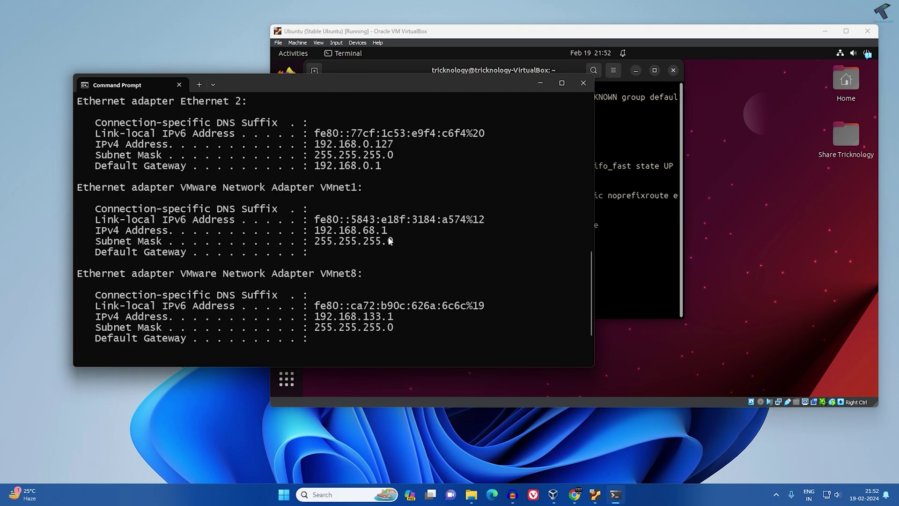
scroll(341, 252, up, 3)
drag(315, 242, 392, 241)
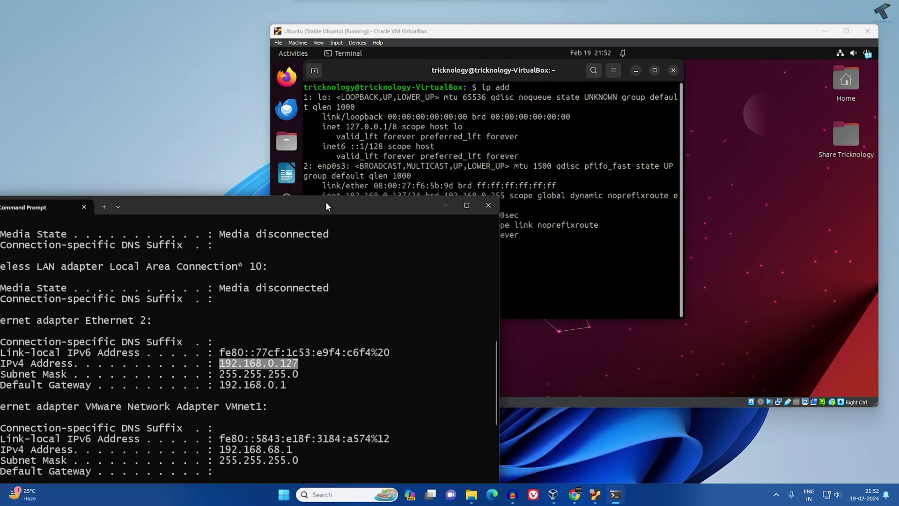
- Arrange Command Prompt beside the Ubuntu VM to compare addresses, then minimize it
drag(422, 84, 335, 219)
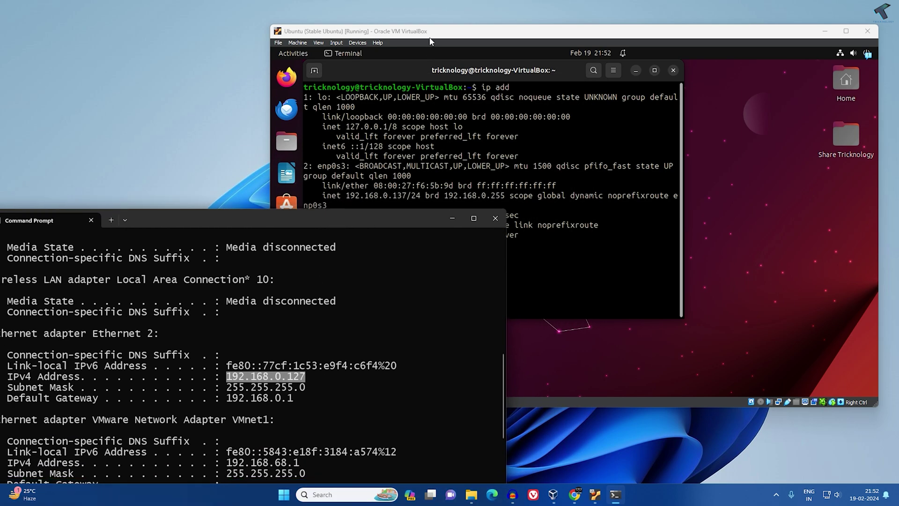
drag(394, 30, 431, 28)
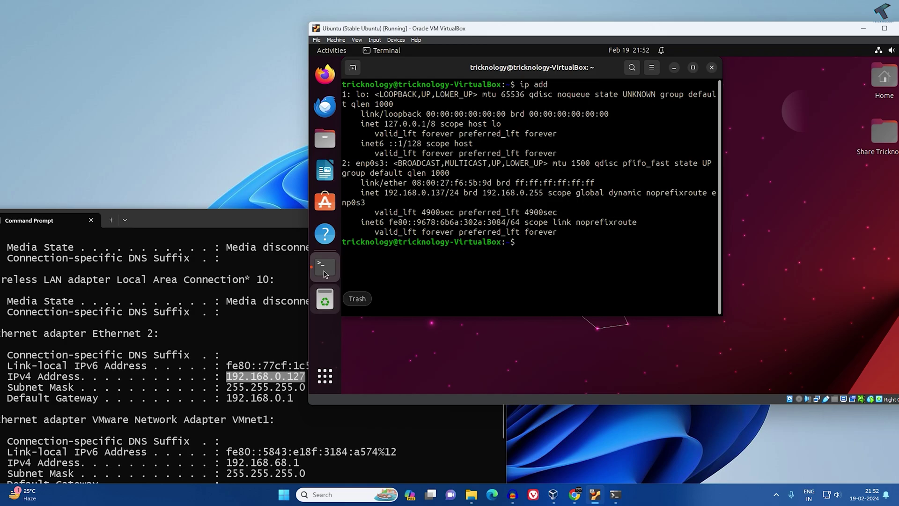
drag(296, 220, 369, 114)
click(521, 109)
mouse_move(471, 494)
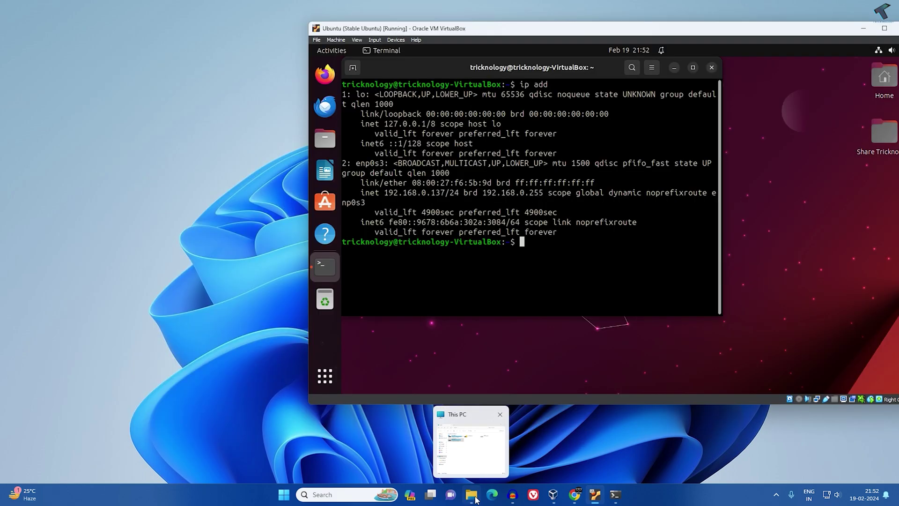
- Open Local Disk (F:) and add a new folder named 'Share with Ubuntu'
click(472, 497)
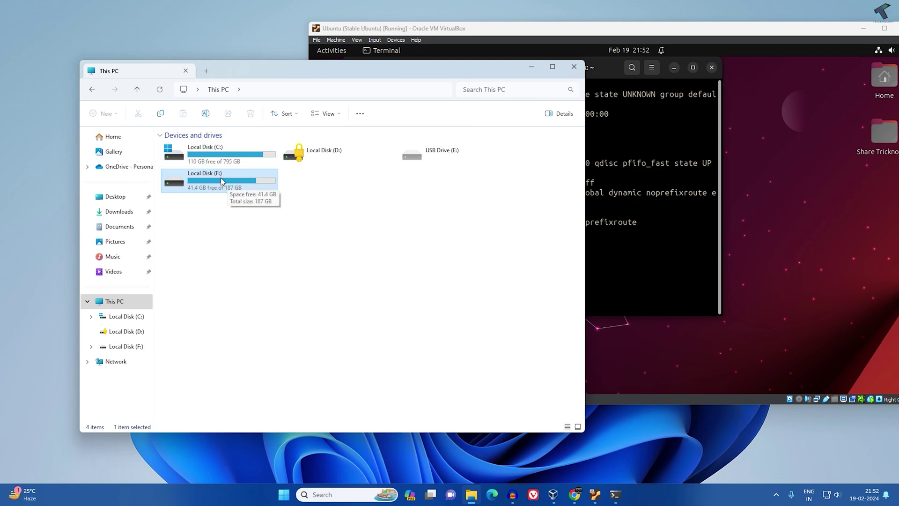
double_click(242, 178)
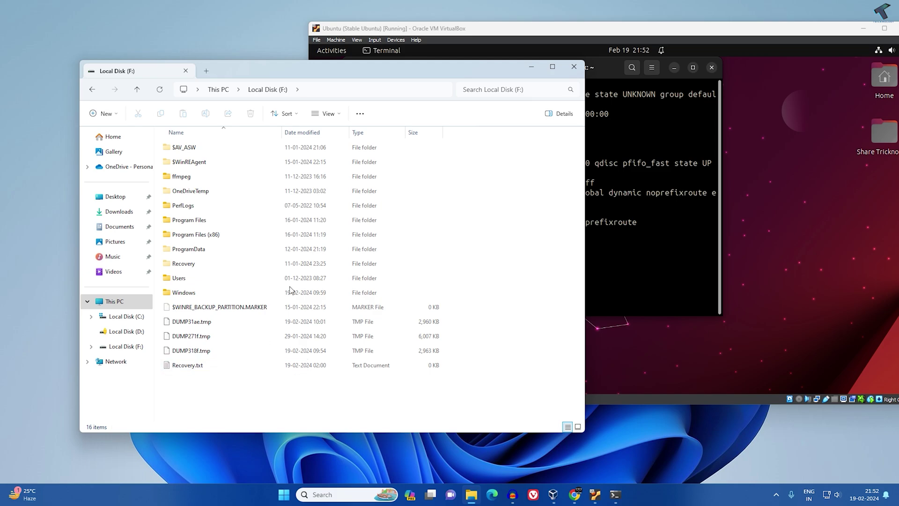
right_click(188, 405)
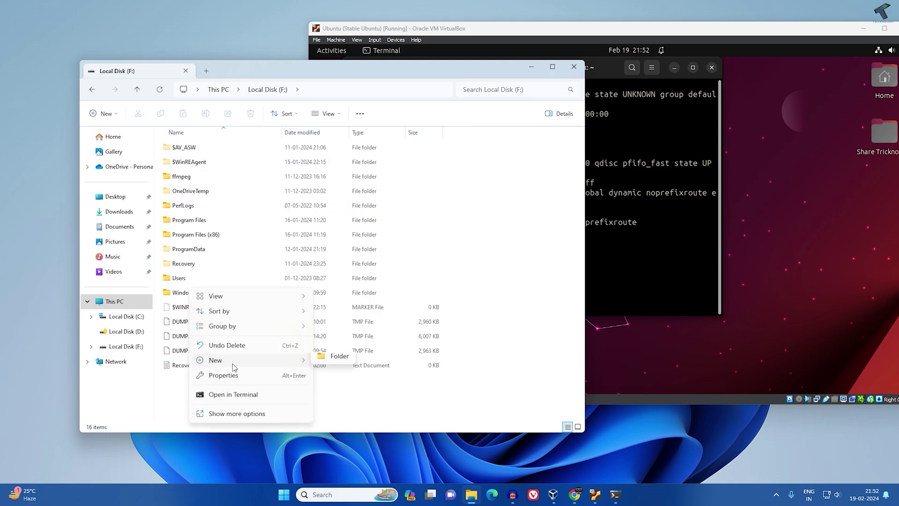
click(335, 371)
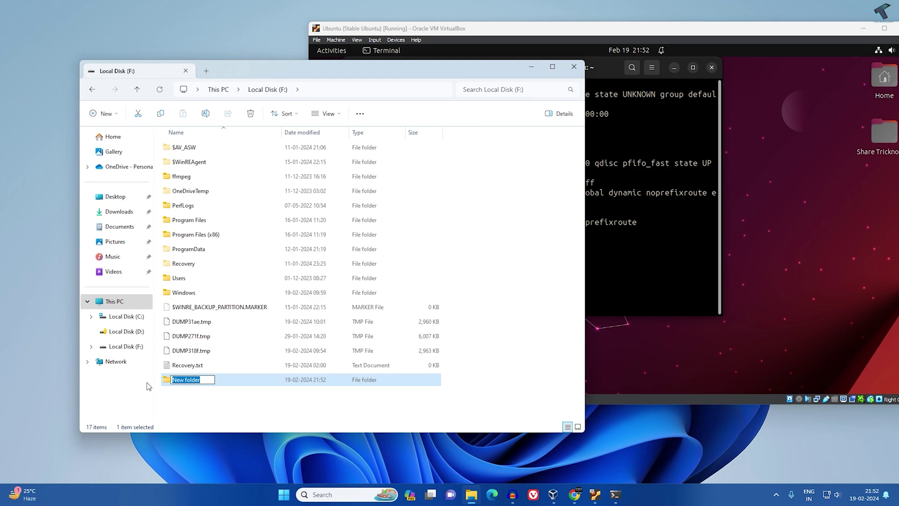
text(Share with )
text(Win)
key(BackSpace)
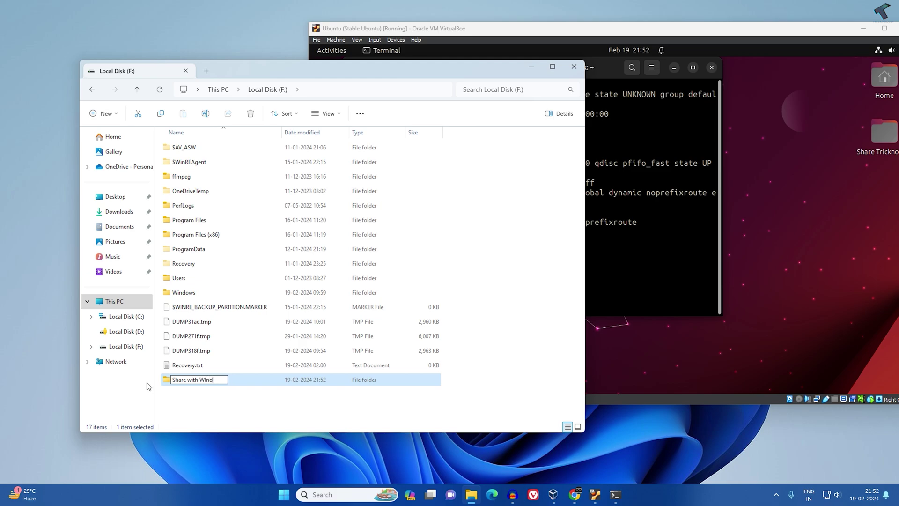
key(BackSpace)
text(indows 11)
key(BackSpace)
key(BackSpace)
key(BackSpace)
key(BackSpace)
key(BackSpace)
key(BackSpace)
key(BackSpace)
text(untu)
key(Return)
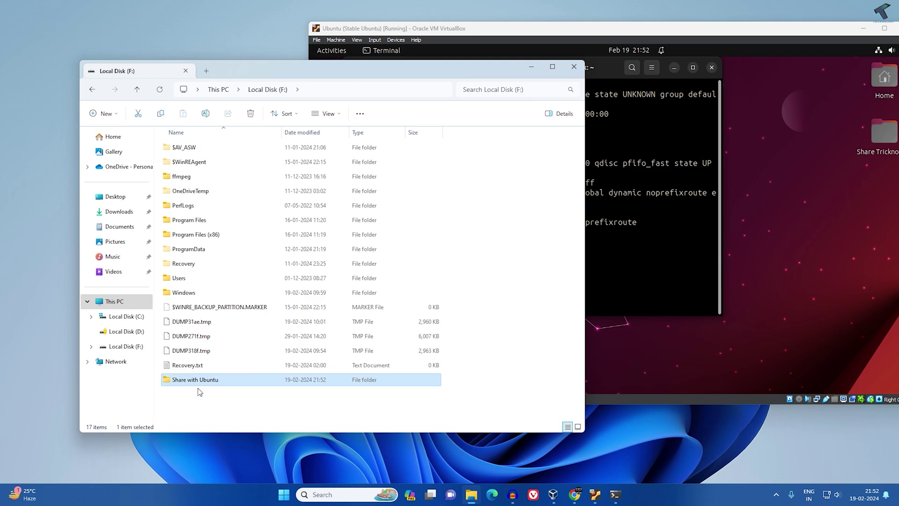
key(F2)
key(Escape)
- Turn on 'Share this folder' in the folder's Advanced Sharing properties
right_click(219, 386)
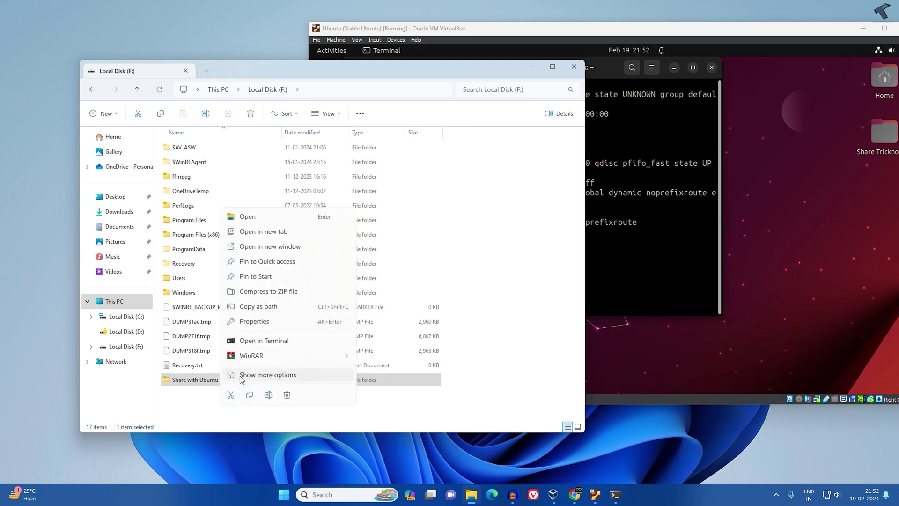
click(262, 323)
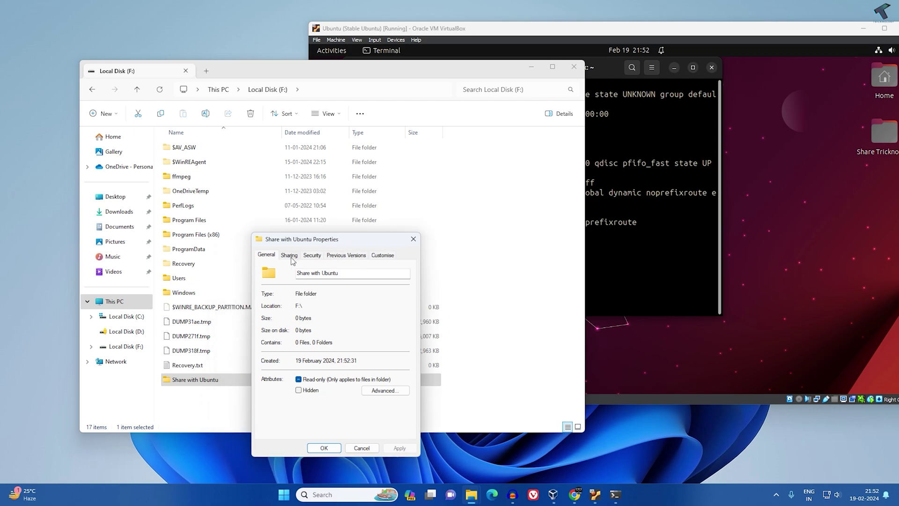
click(290, 256)
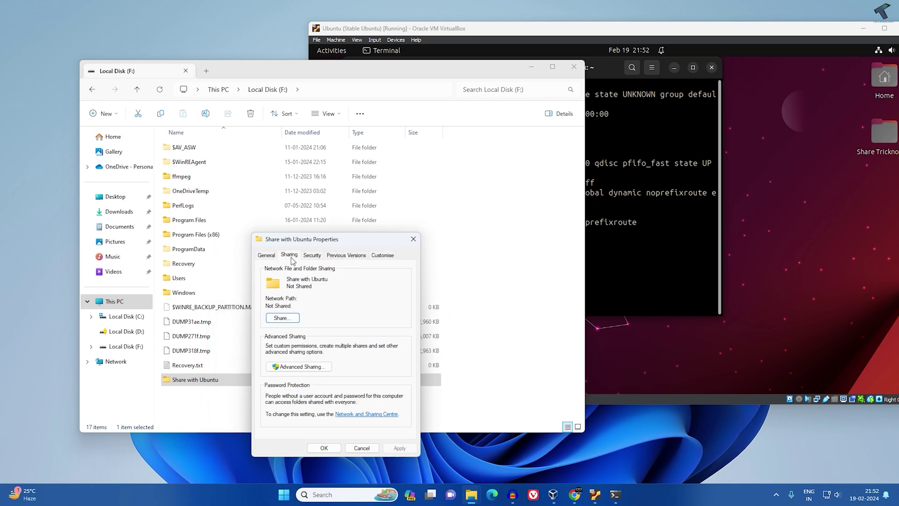
click(308, 368)
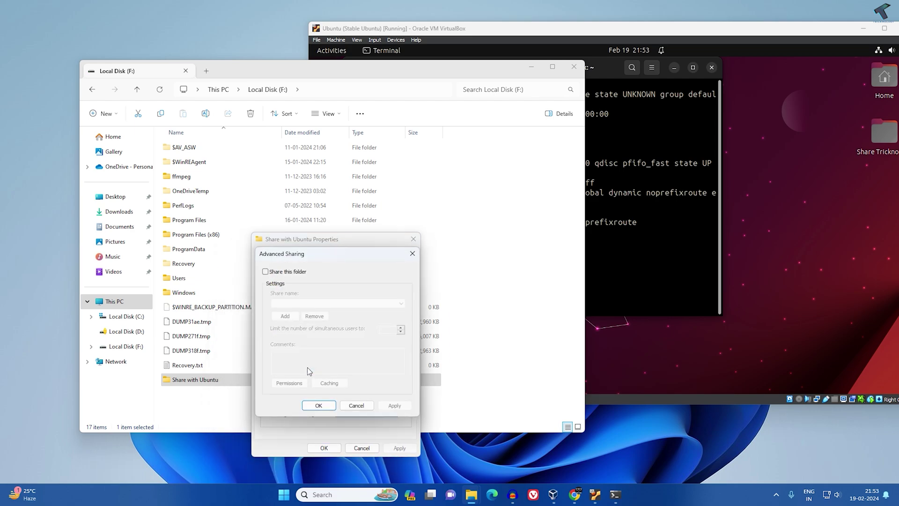
click(265, 273)
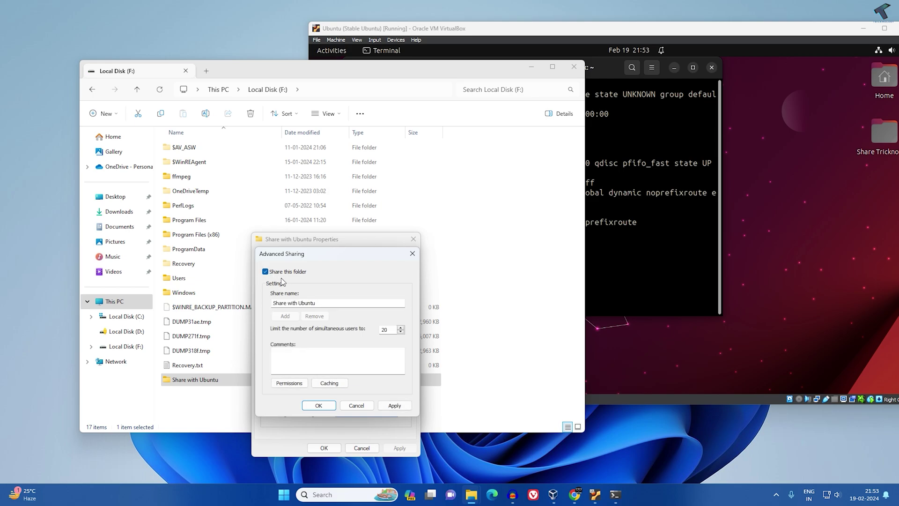
- Give Everyone Full Control, confirm all sharing dialogs, then open Windows Settings
click(288, 384)
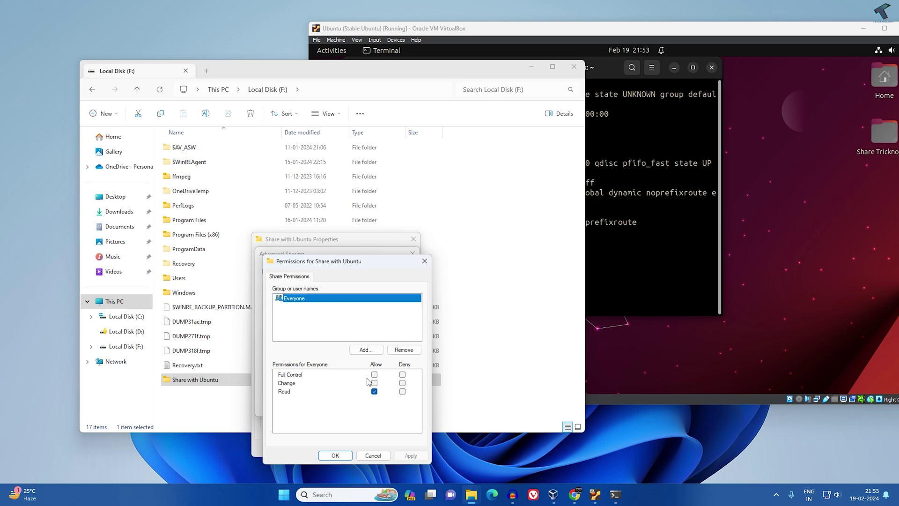
click(374, 374)
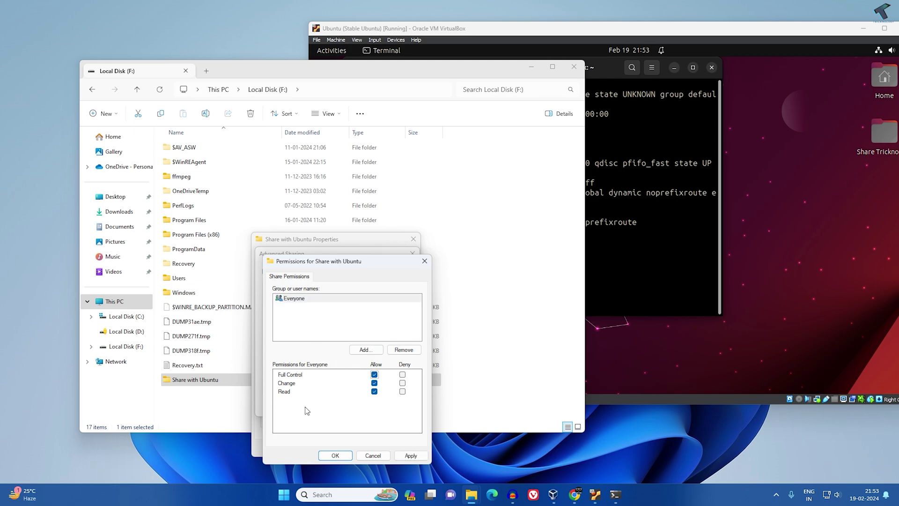
click(294, 300)
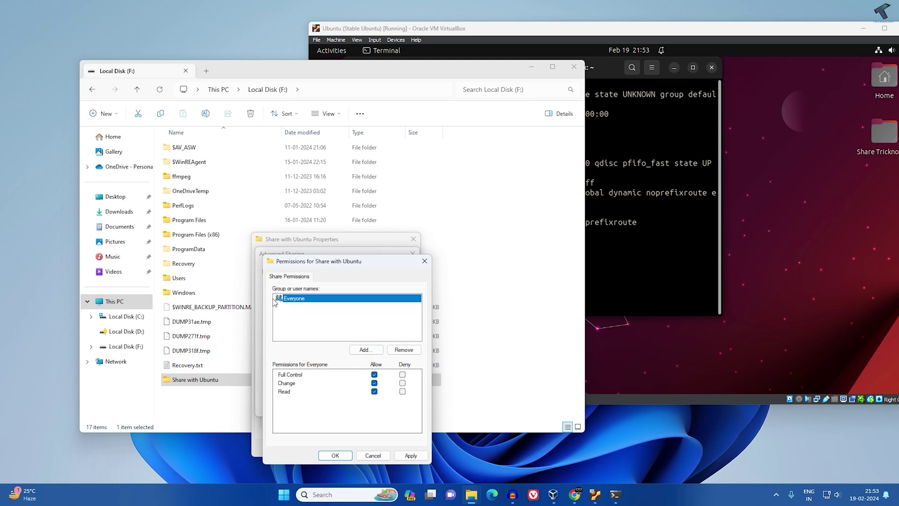
click(410, 456)
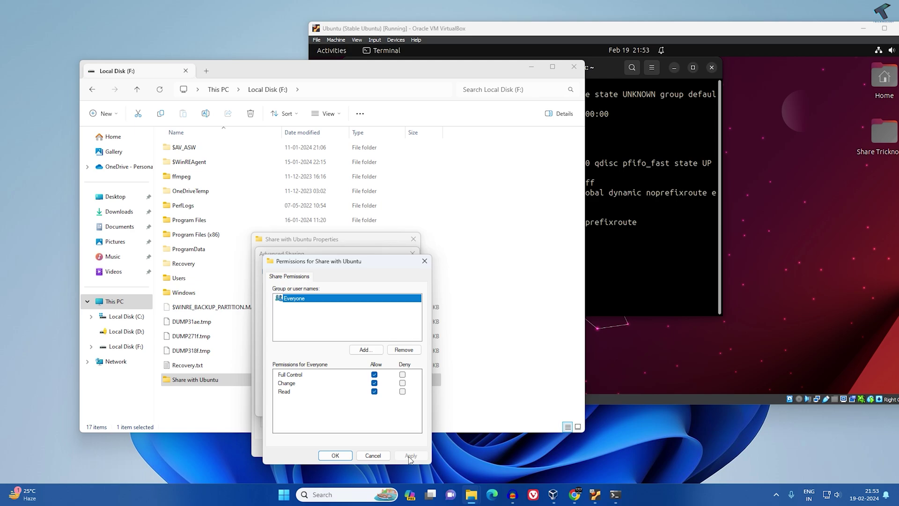
click(331, 455)
click(395, 405)
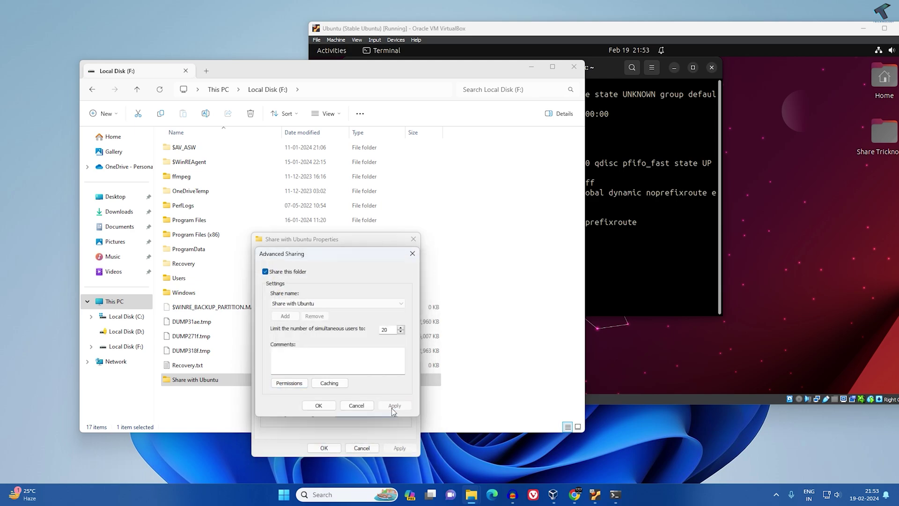
click(325, 407)
click(323, 448)
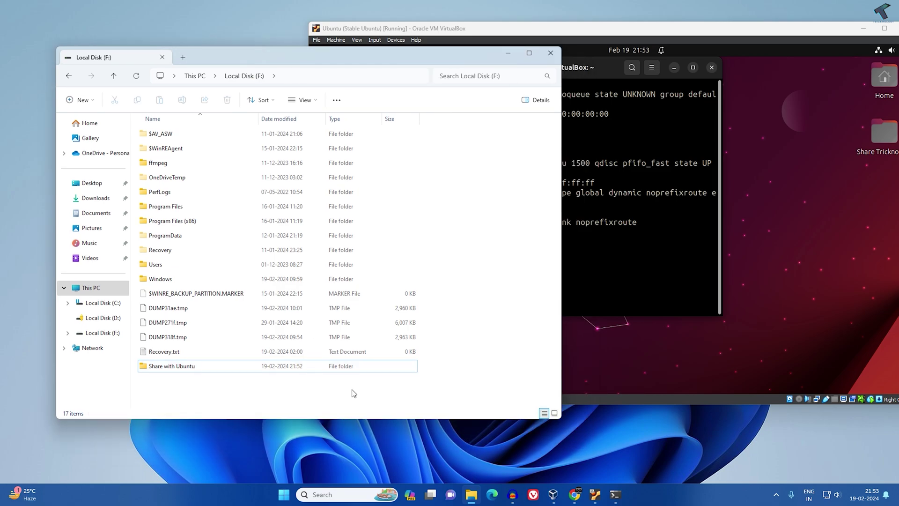
right_click(284, 495)
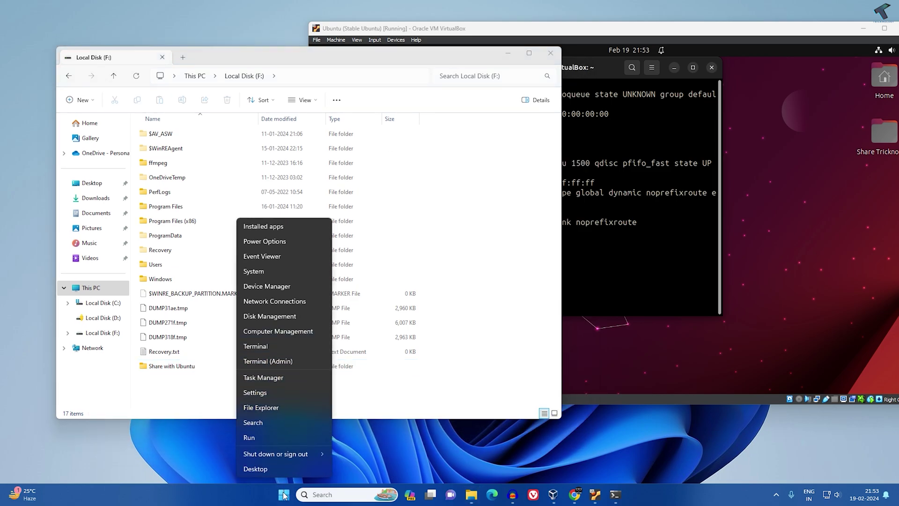
click(284, 394)
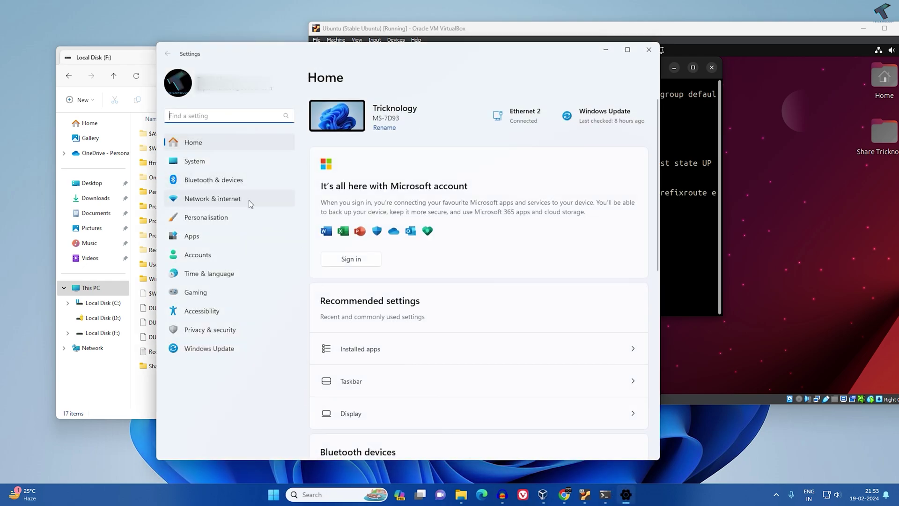
- Turn on network discovery and file and printer sharing for private networks
click(199, 201)
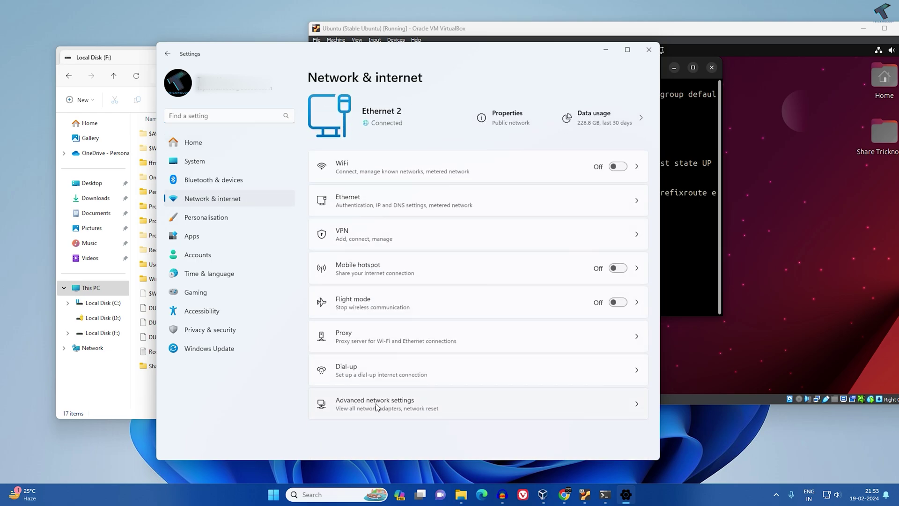
click(406, 403)
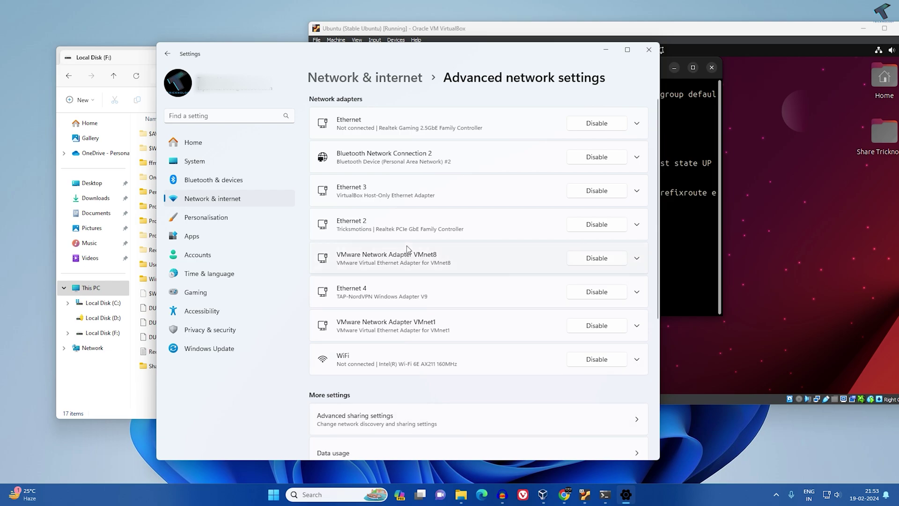
scroll(384, 325, down, 3)
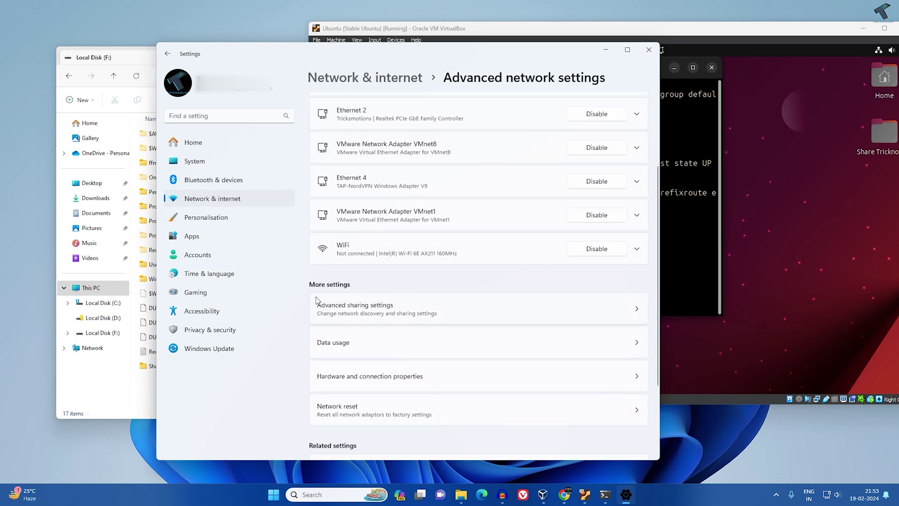
click(376, 311)
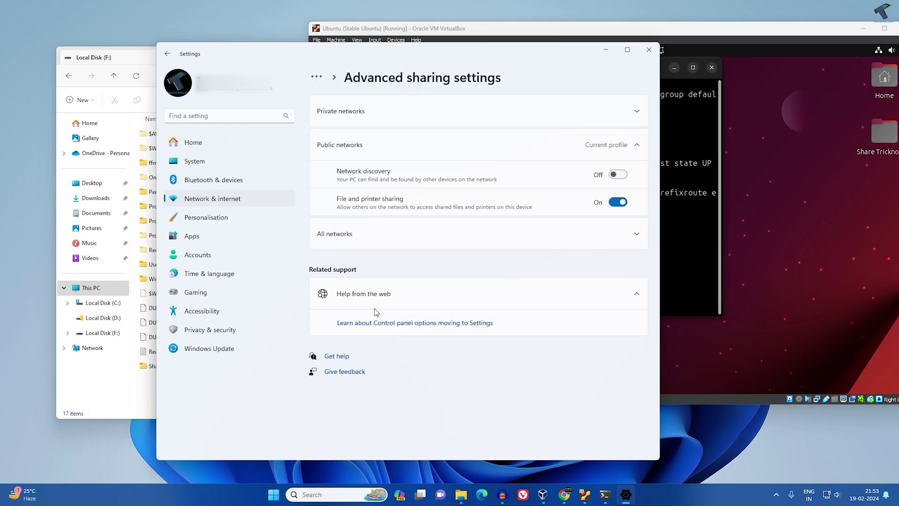
click(463, 113)
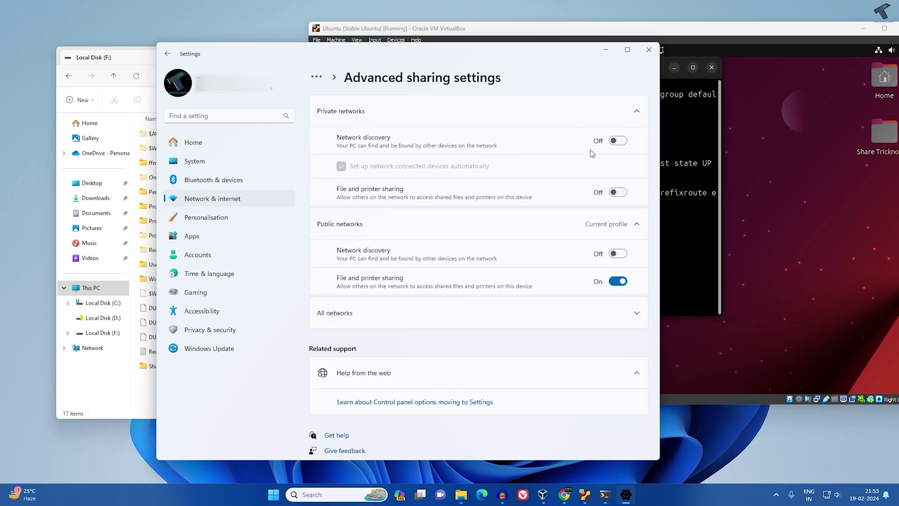
click(617, 141)
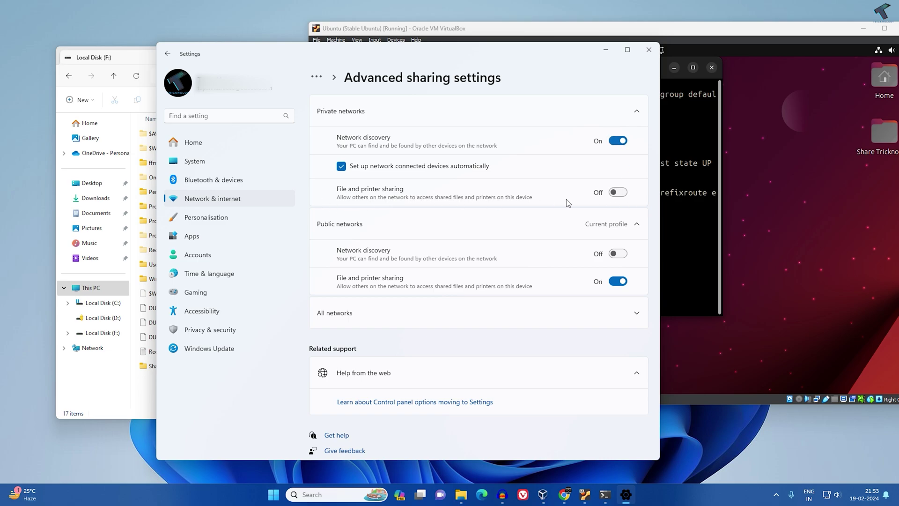
click(617, 193)
- Enable public network discovery, public folder sharing and password-protected sharing
click(618, 255)
click(535, 319)
scroll(534, 325, down, 2)
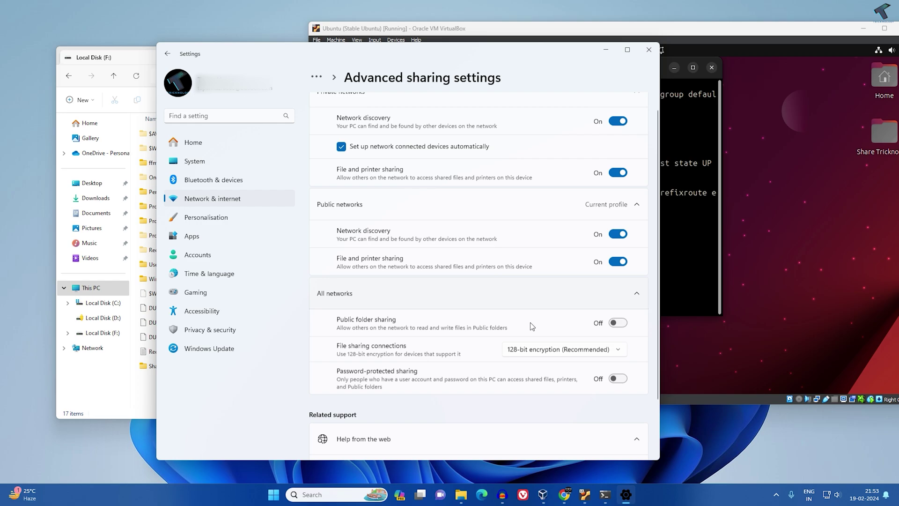
click(617, 288)
click(618, 343)
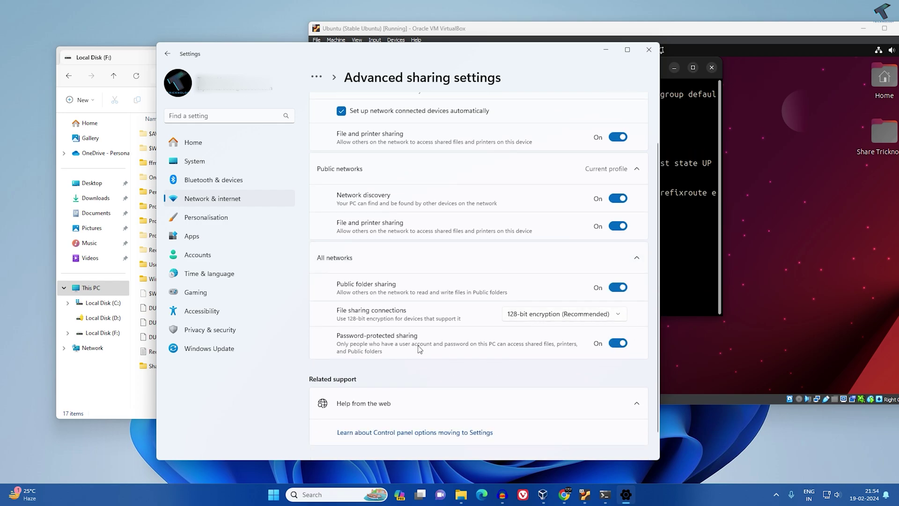
scroll(485, 246, up, 2)
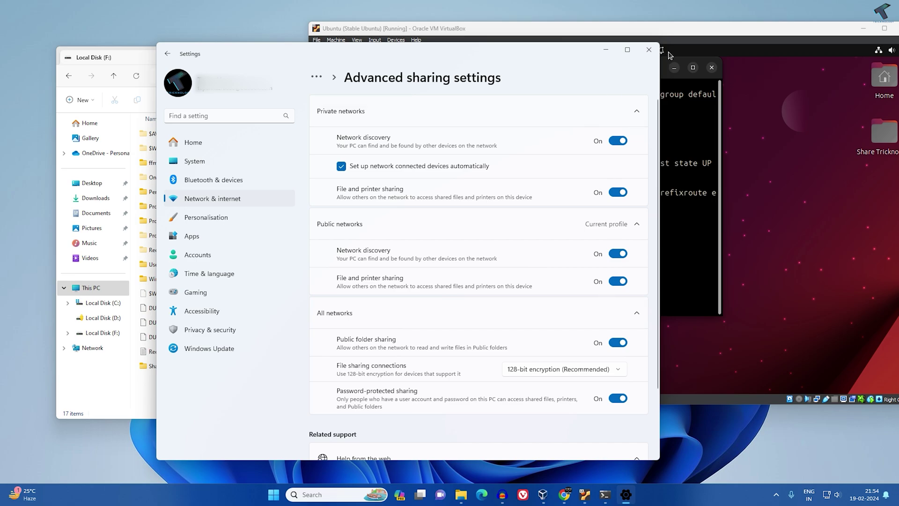
- Close Windows Settings and the Ubuntu terminal, then open Ubuntu Files
click(650, 50)
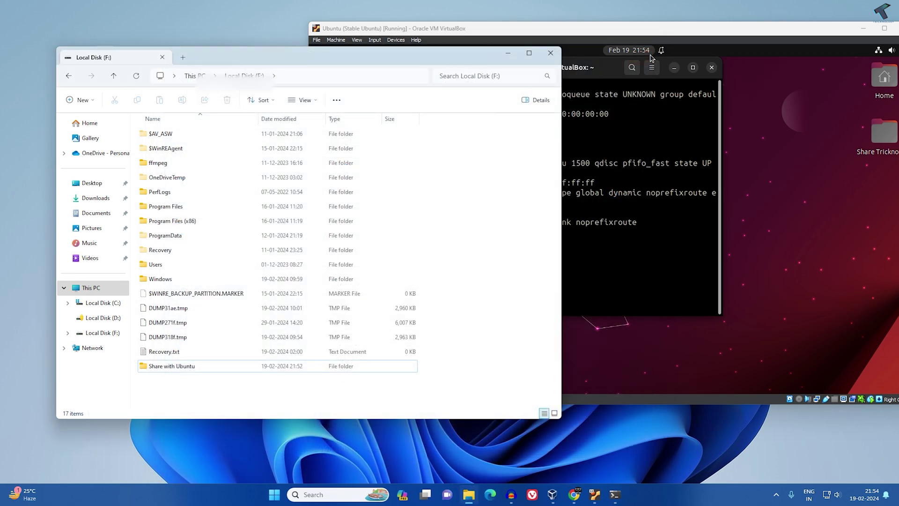
click(404, 29)
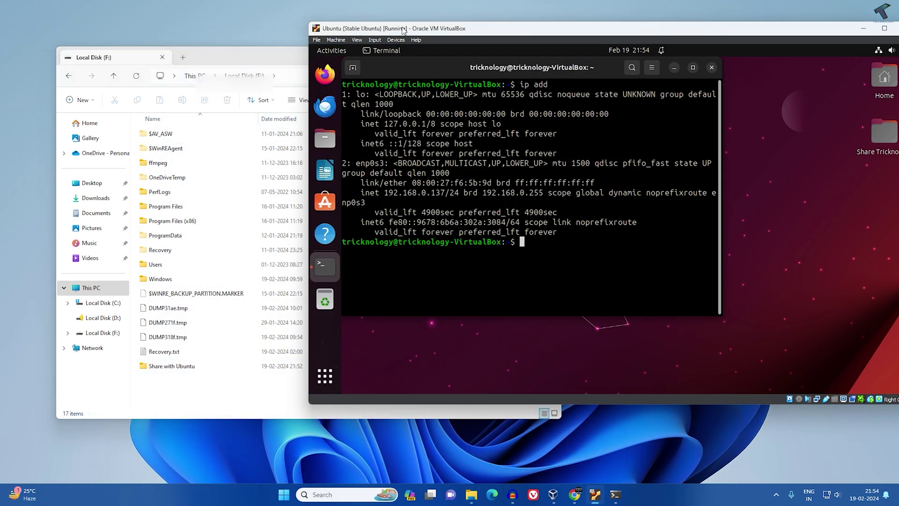
click(714, 70)
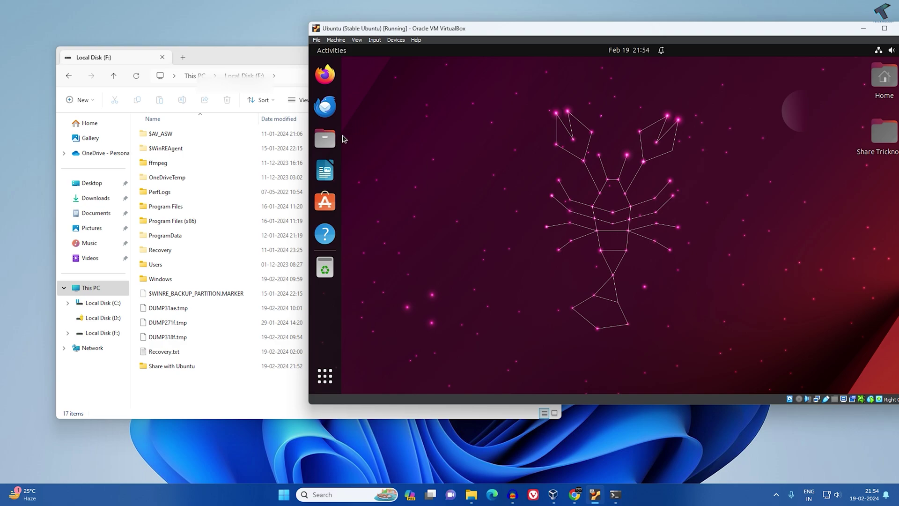
click(326, 139)
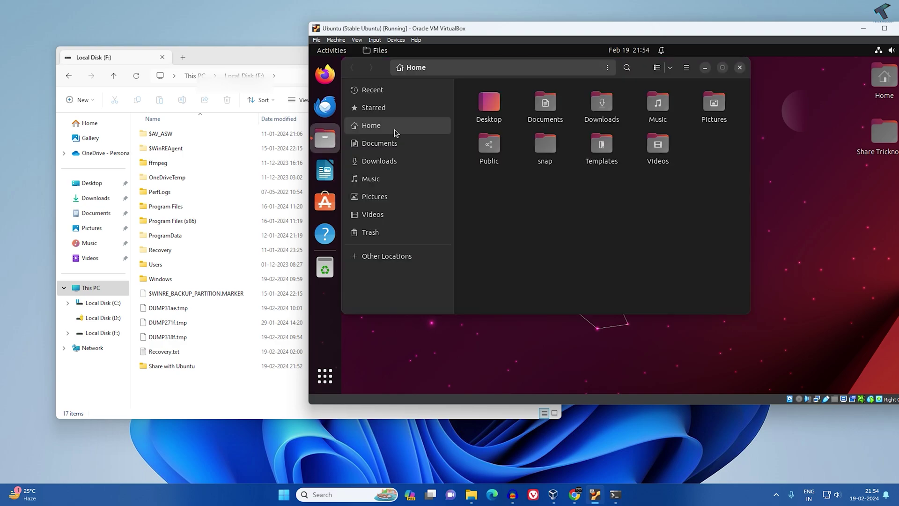
drag(695, 33, 613, 40)
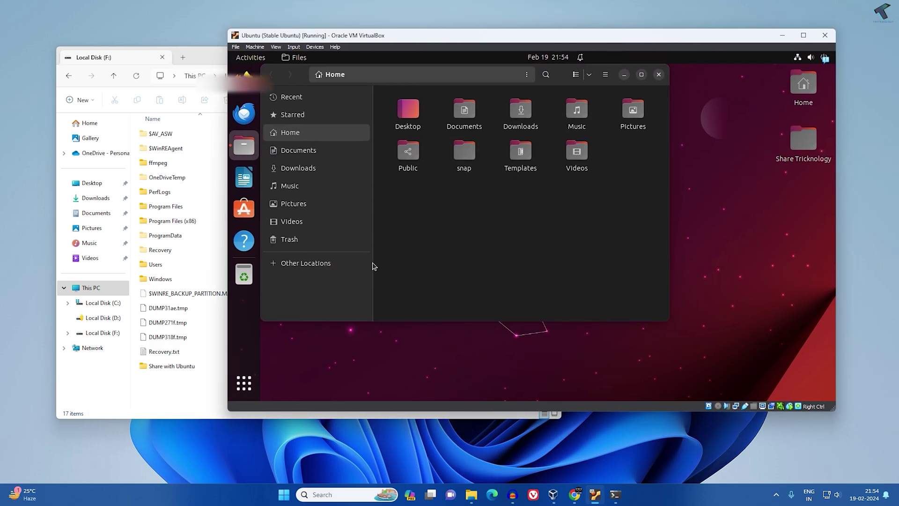
- Enter smb://192.168.0.127/ in Other Locations' server bar, correcting it against ipconfig
click(311, 266)
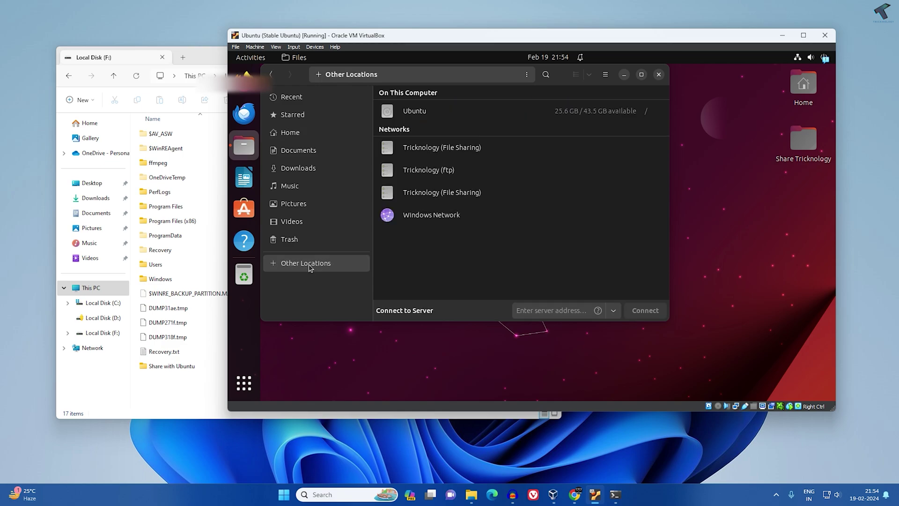
click(526, 311)
text(smb://192.168.0.1)
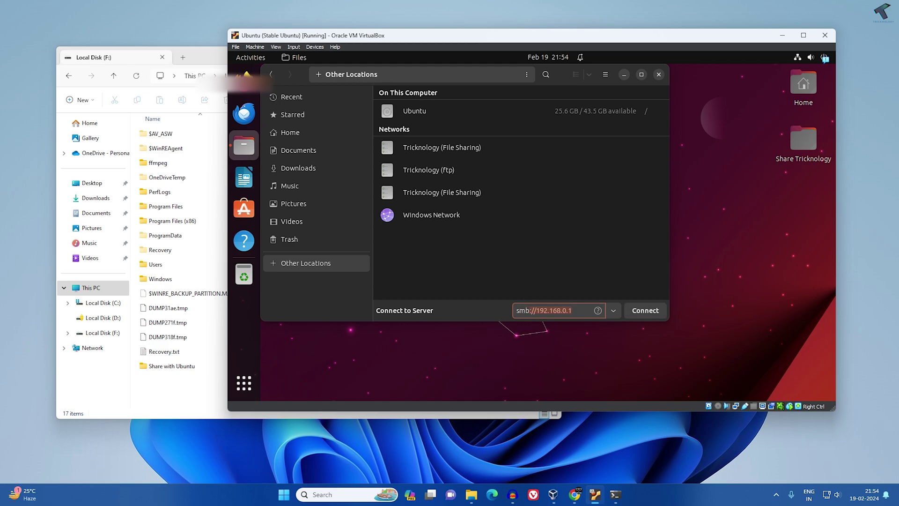
text(3)
text(.1)
click(616, 494)
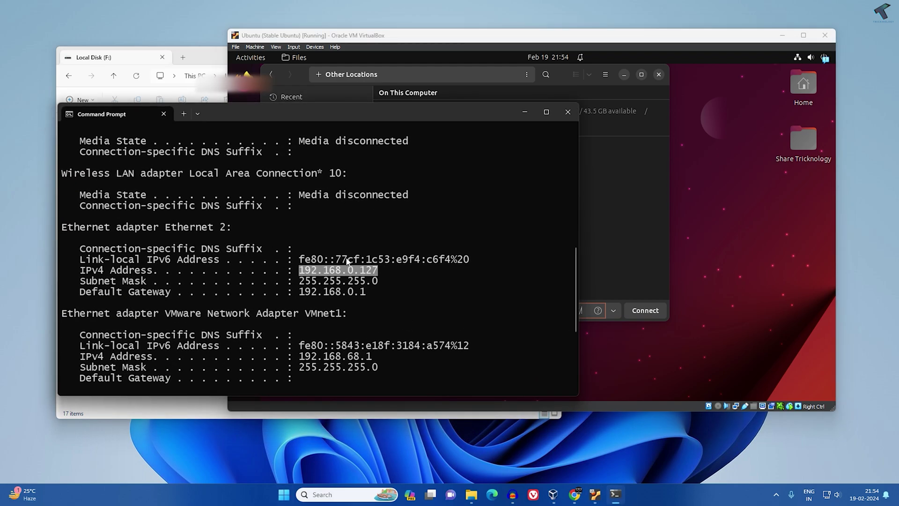
drag(383, 272, 299, 272)
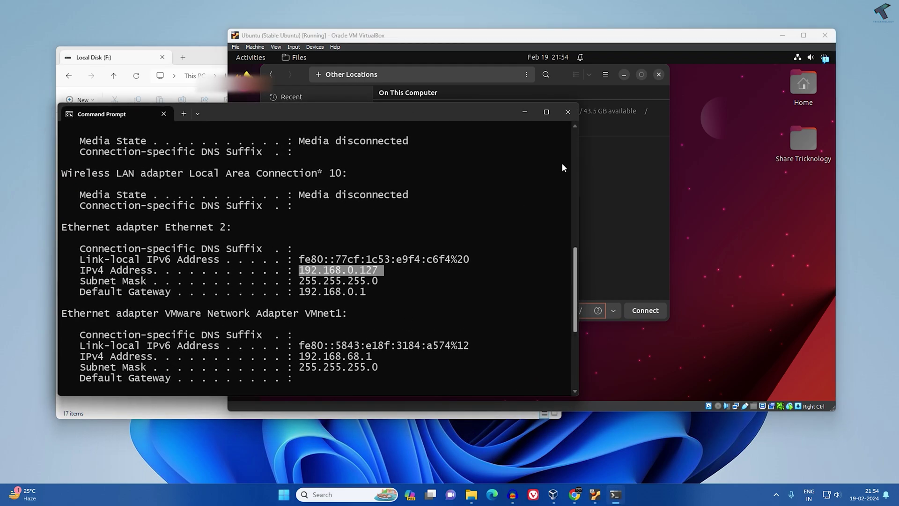
click(524, 112)
drag(583, 311, 537, 310)
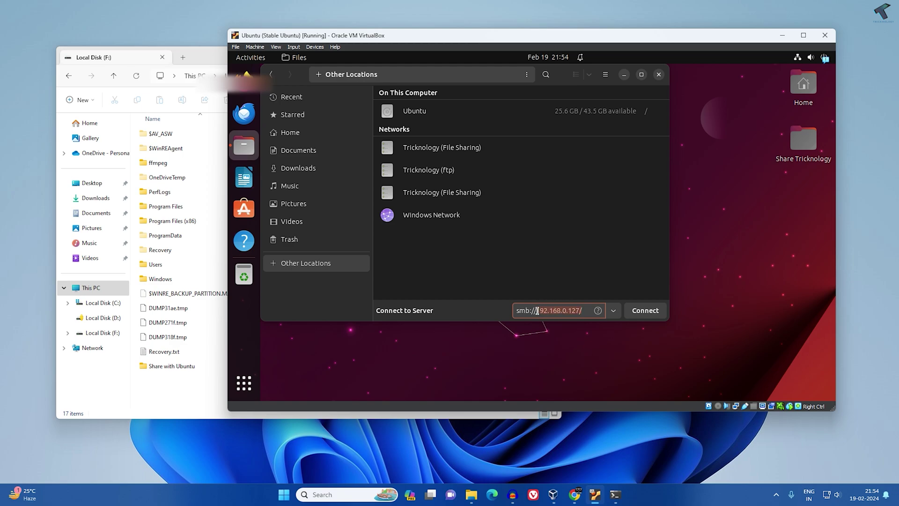
click(585, 311)
- Connect to smb://192.168.0.127/ and wait for its shares, including Share with Ubuntu
click(645, 311)
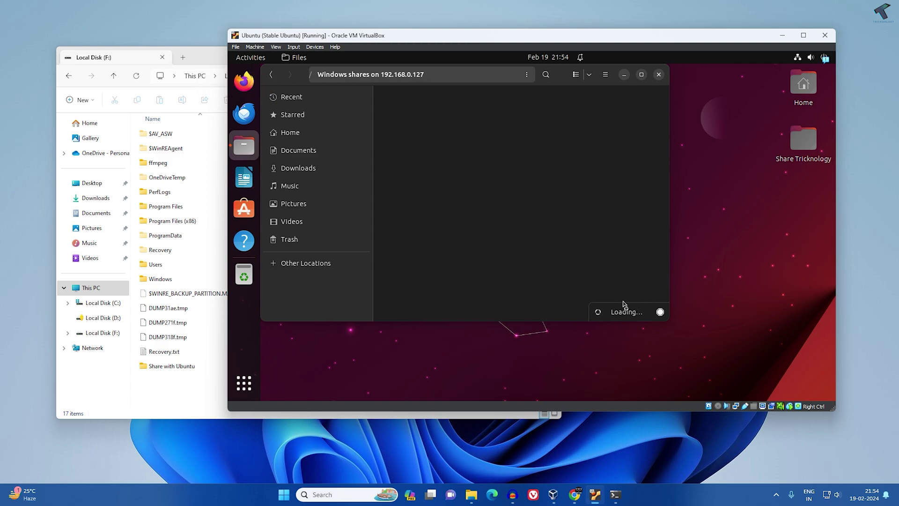
drag(491, 37, 508, 35)
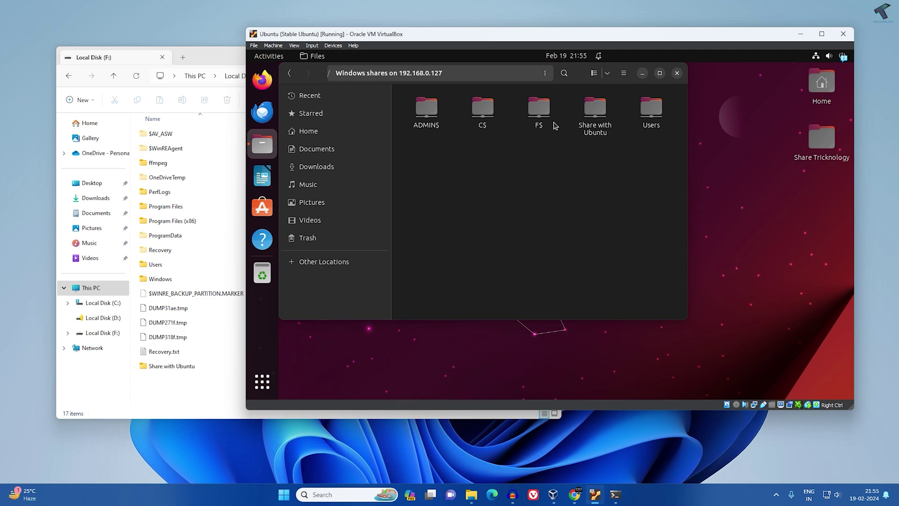
- Open the Share with Ubuntu share in Ubuntu Files
click(589, 138)
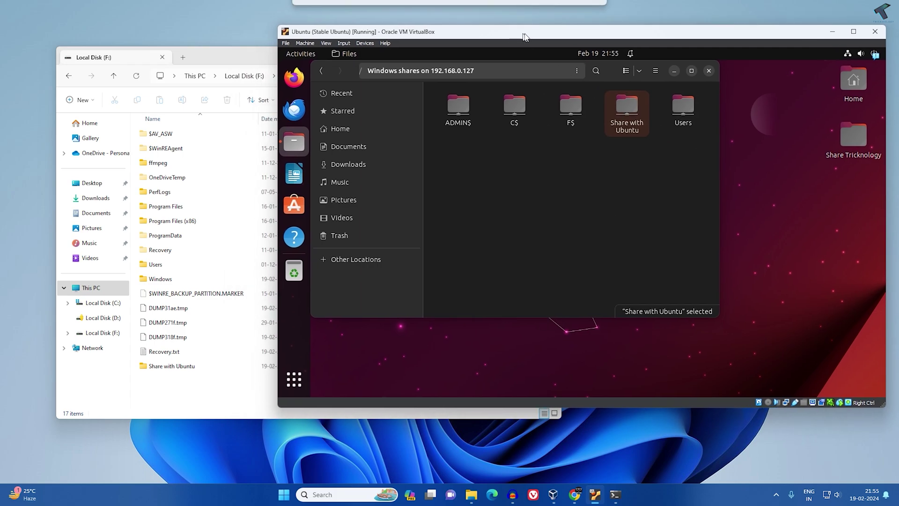
click(171, 368)
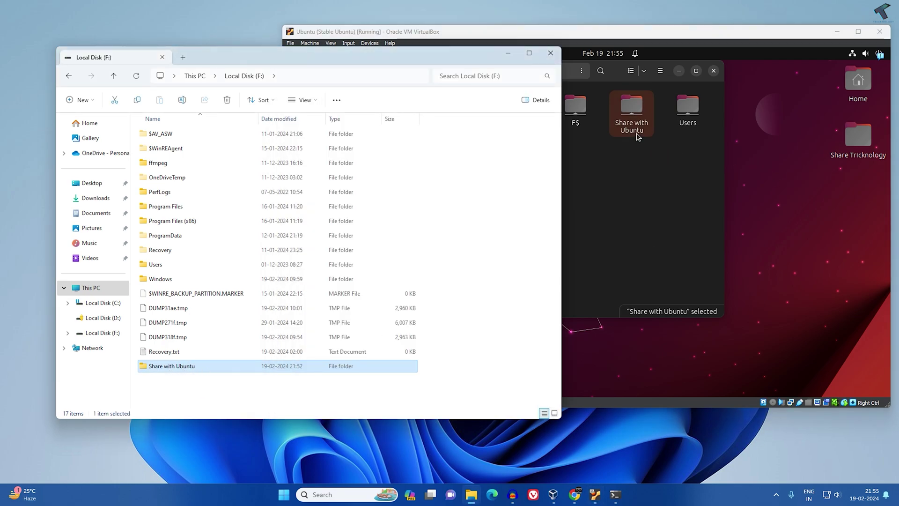
click(595, 175)
double_click(635, 134)
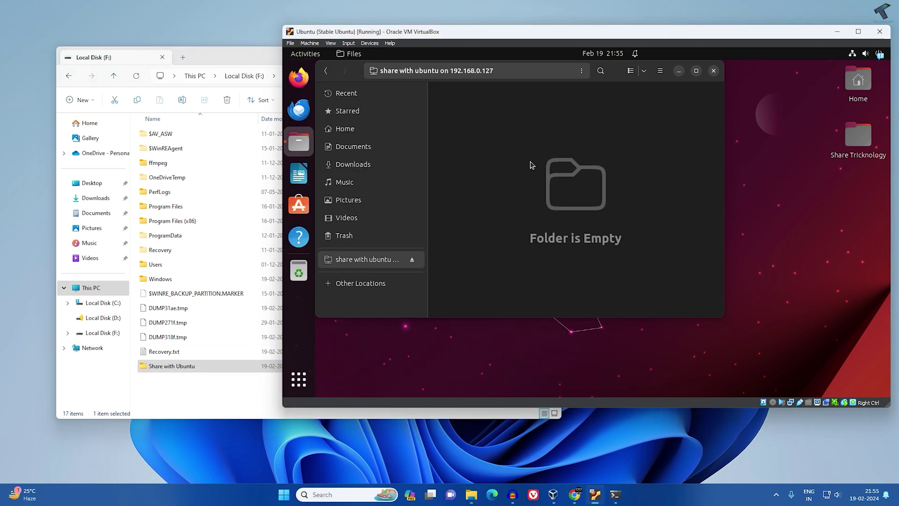
- Create a text document named tricknology.txt in the Windows Share with Ubuntu folder
double_click(215, 368)
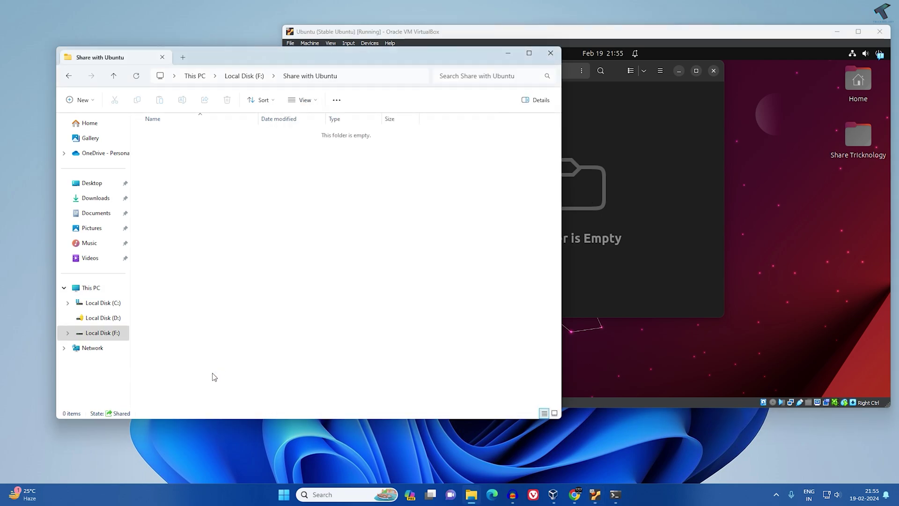
right_click(188, 190)
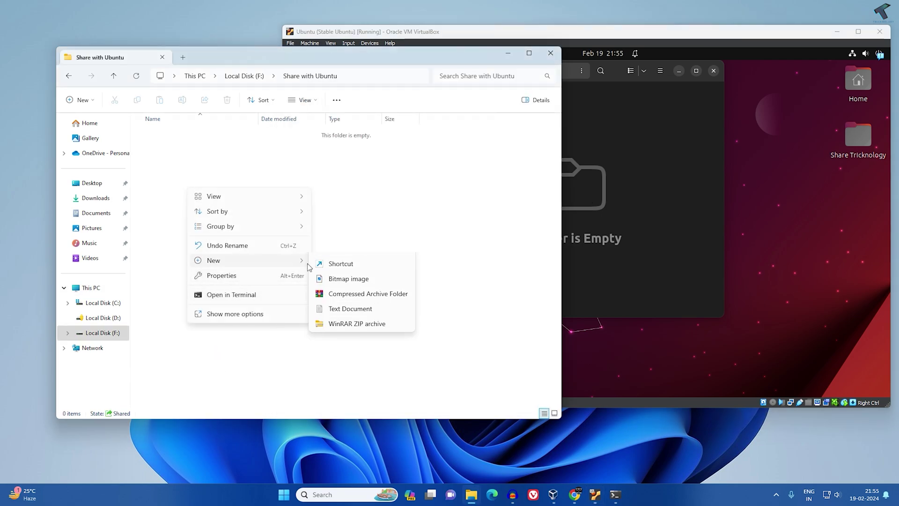
click(343, 323)
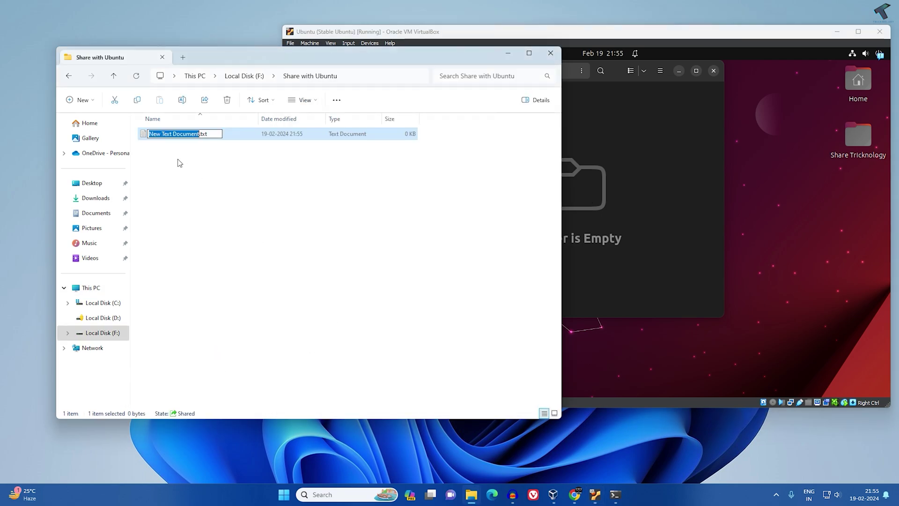
text(tricknology)
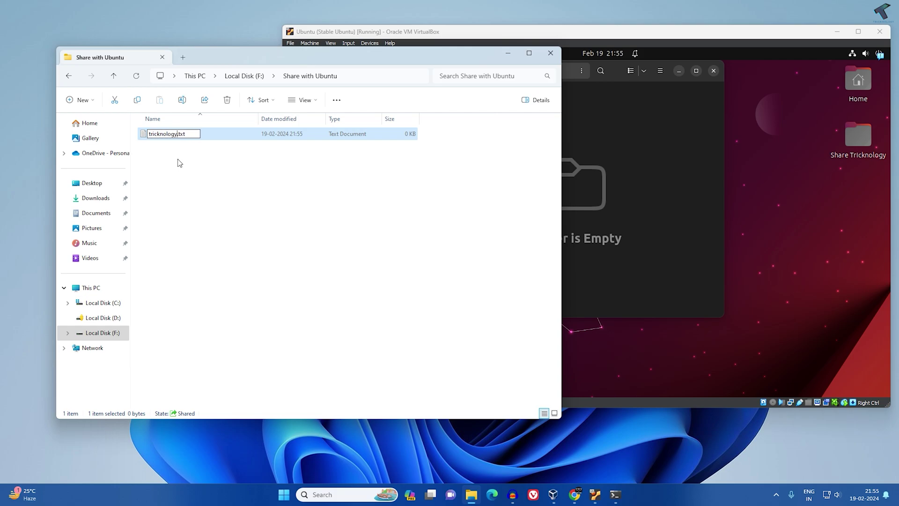
key(Return)
- Refresh the Ubuntu share view and confirm tricknology.txt is listed
click(580, 154)
right_click(533, 138)
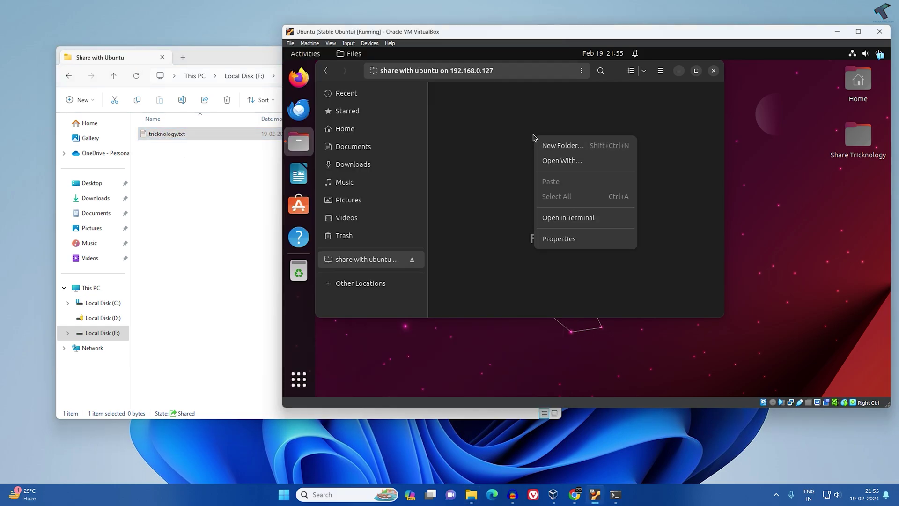
click(499, 133)
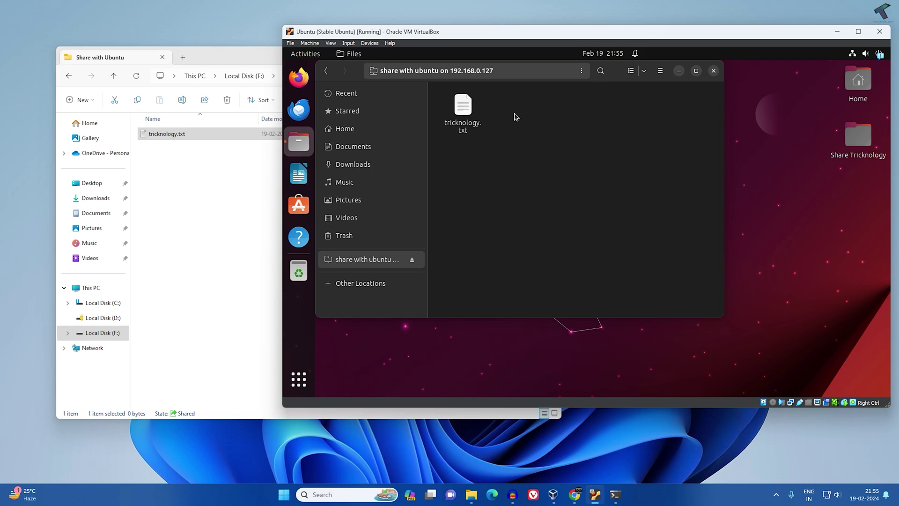
click(457, 119)
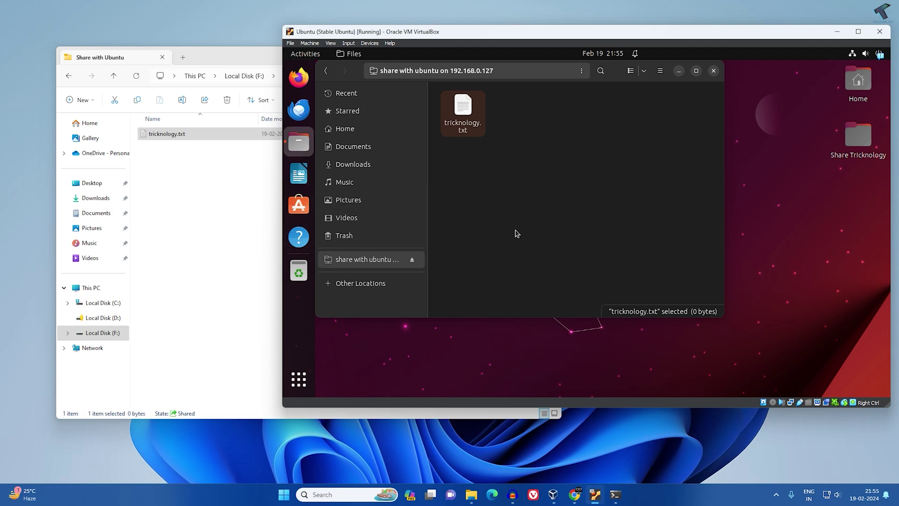
click(496, 169)
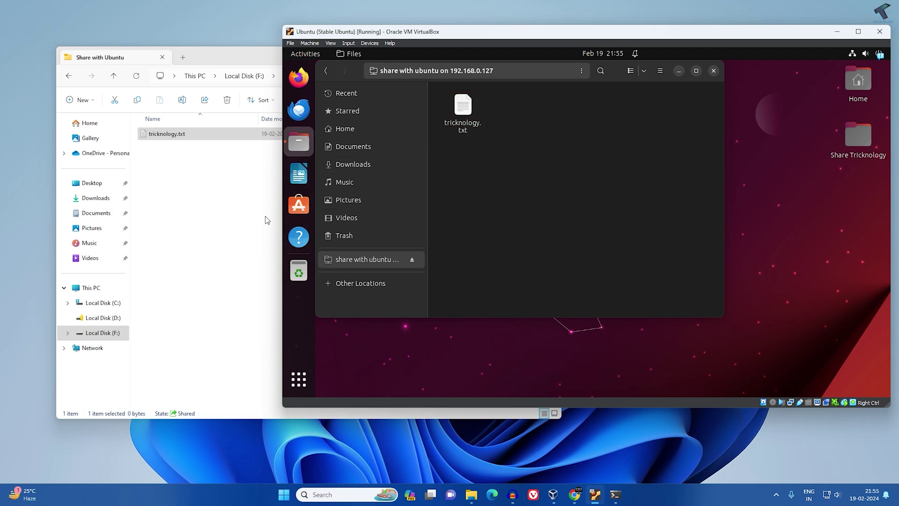